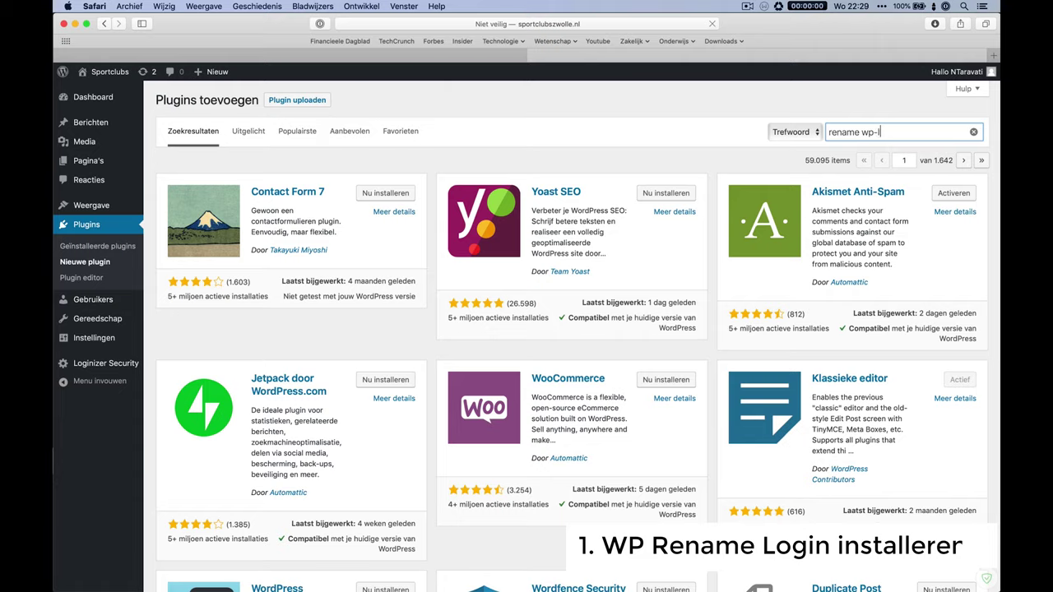
Search for the plugin "rename wp-login.php" and install and activate Verander wp-login.php
type("hp")
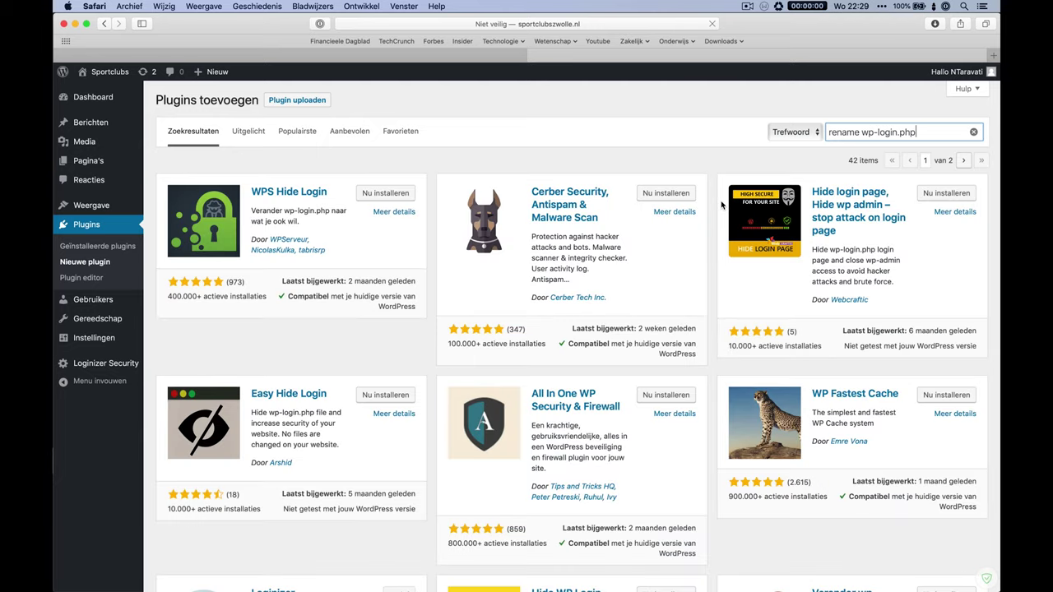
scroll(721, 205, "down", 5)
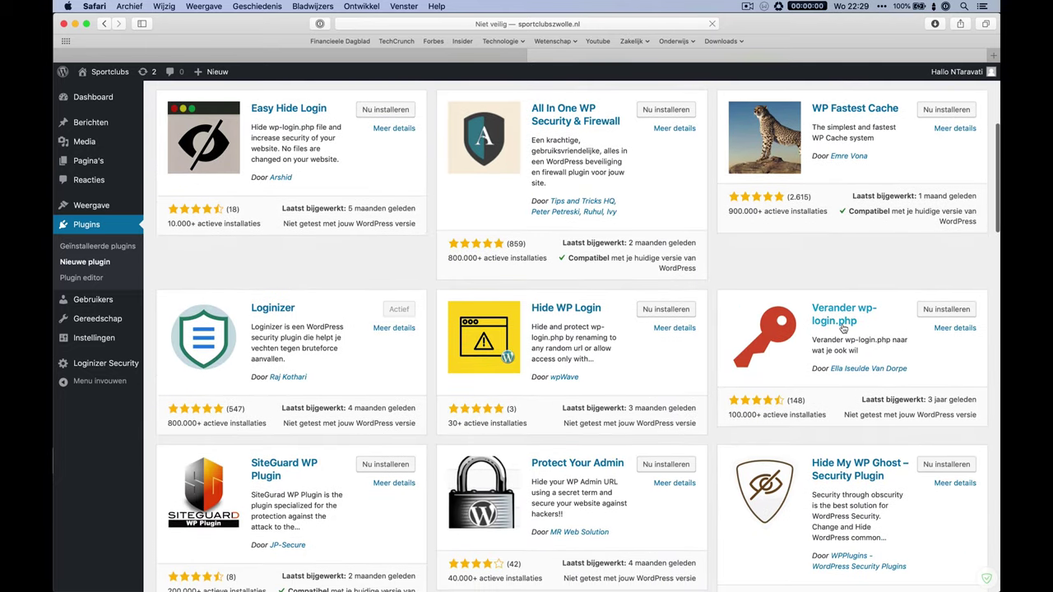
left_click(842, 328)
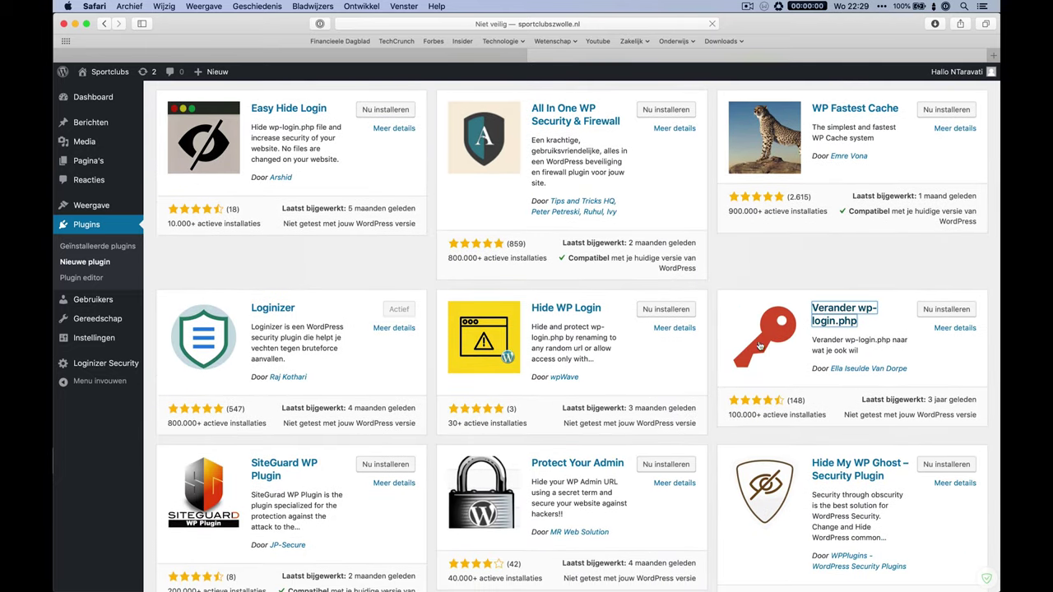
left_click(954, 310)
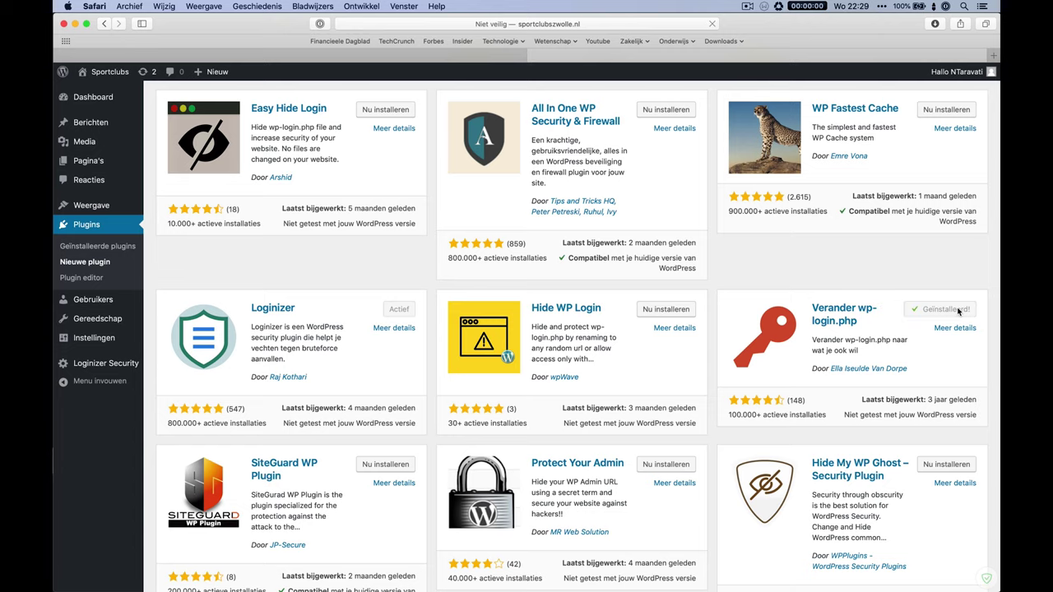
left_click(955, 311)
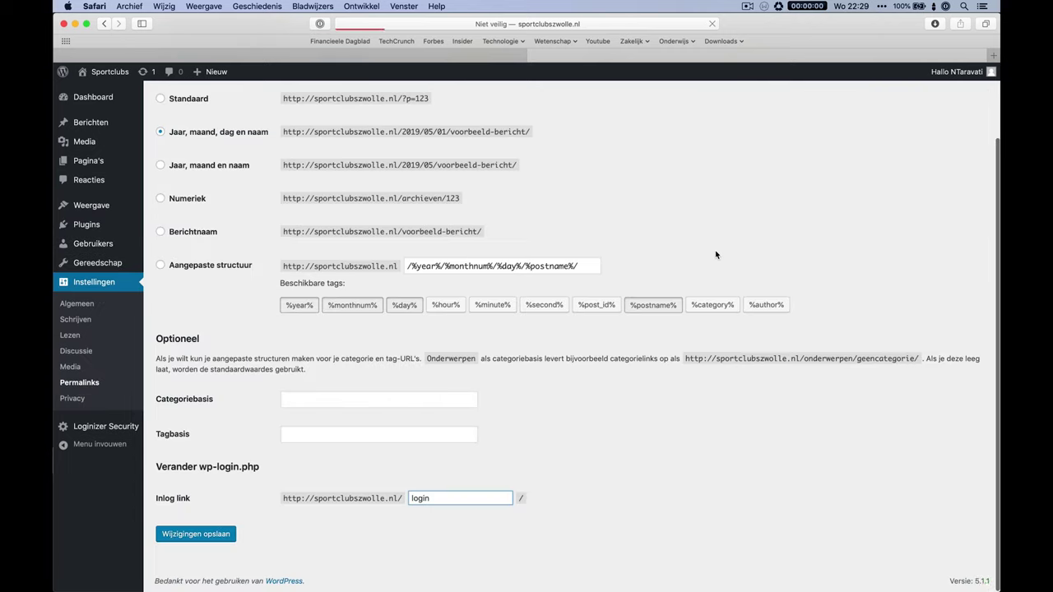
Set the site's login link to "inloggen" in the Verander wp-login.php permalink settings and save the change
double_click(492, 496)
type("inloggen")
key("Return")
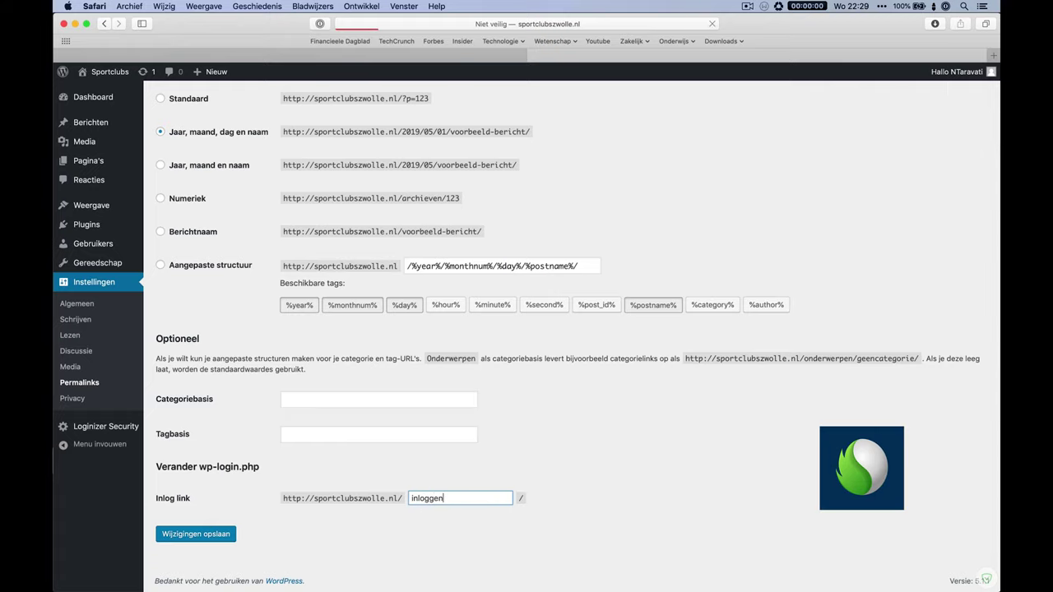
scroll(483, 517, "down", 5)
left_click(472, 503)
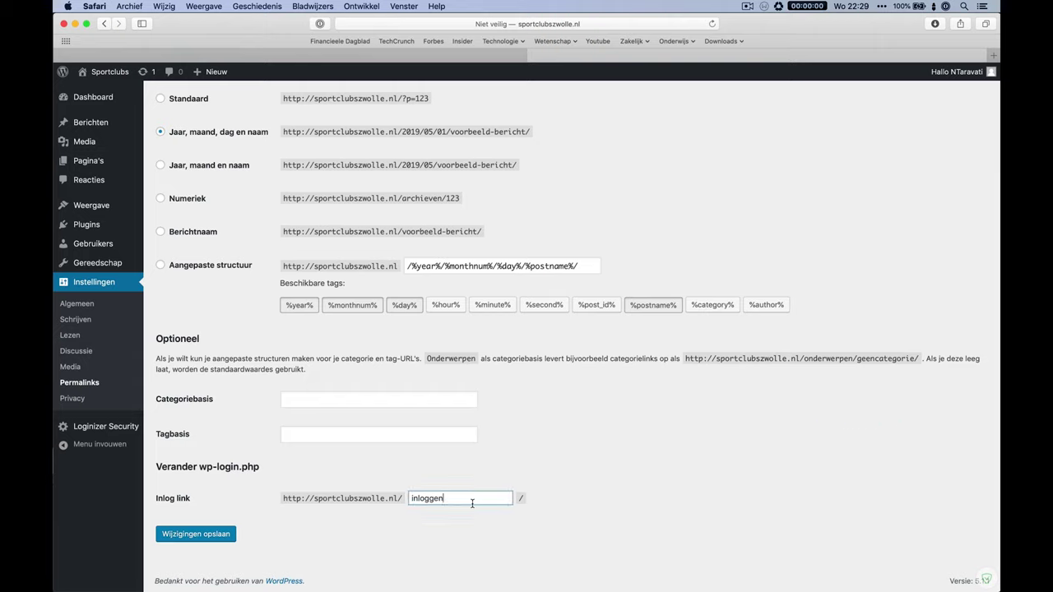
left_click(473, 515)
double_click(428, 496)
left_click(462, 497)
double_click(462, 501)
type("buitenactivieitlogin")
key("super+a")
key("super+z")
double_click(465, 502)
type("wordpr")
key("super+a")
key("BackSpace")
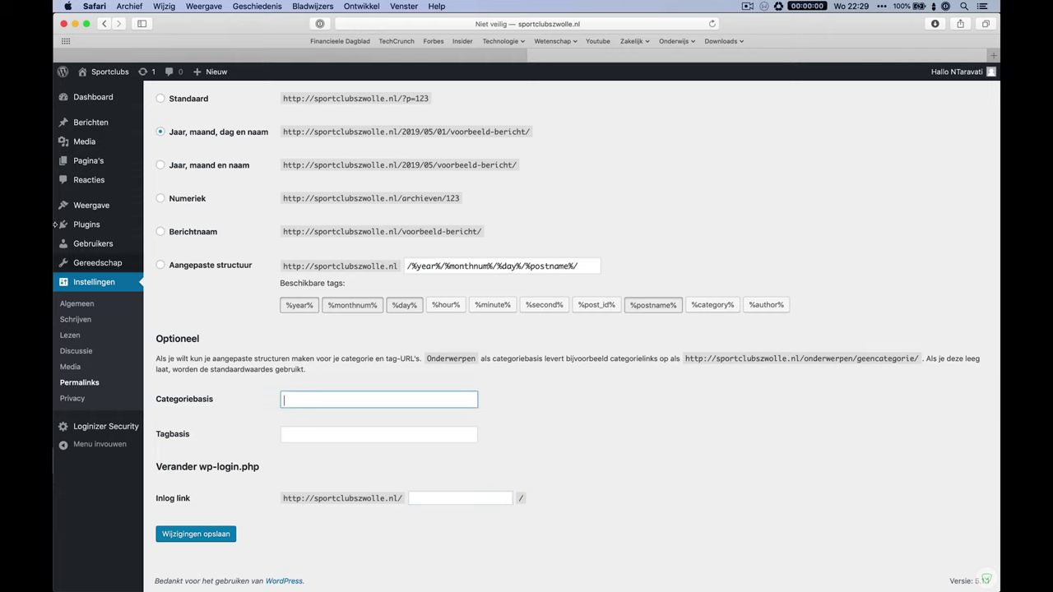
Search for "wp super cache" among new plugins and install and activate WP Super Cache
left_click(167, 253)
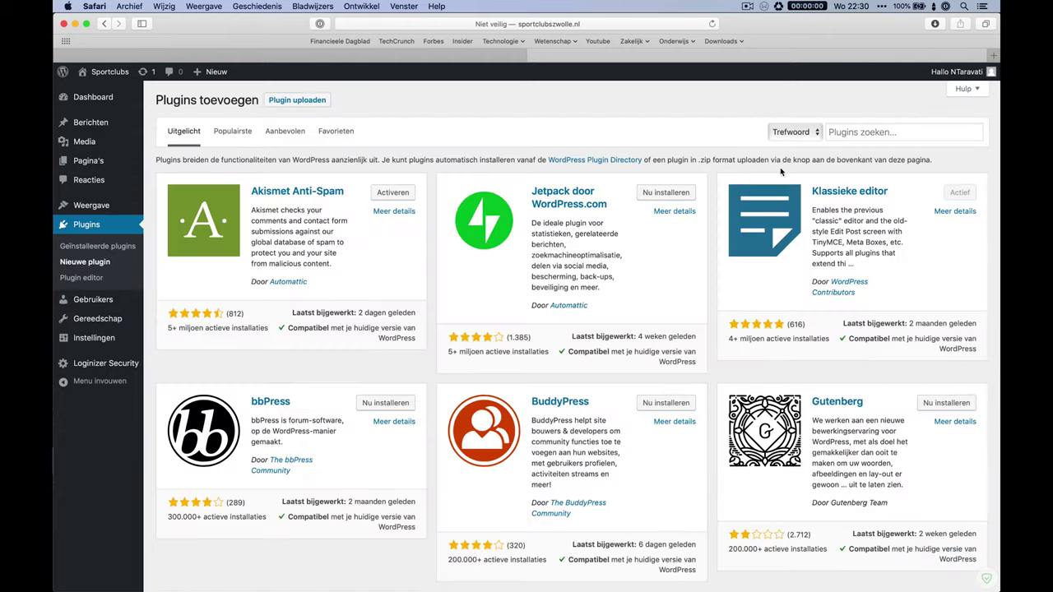
left_click(919, 130)
type("wp")
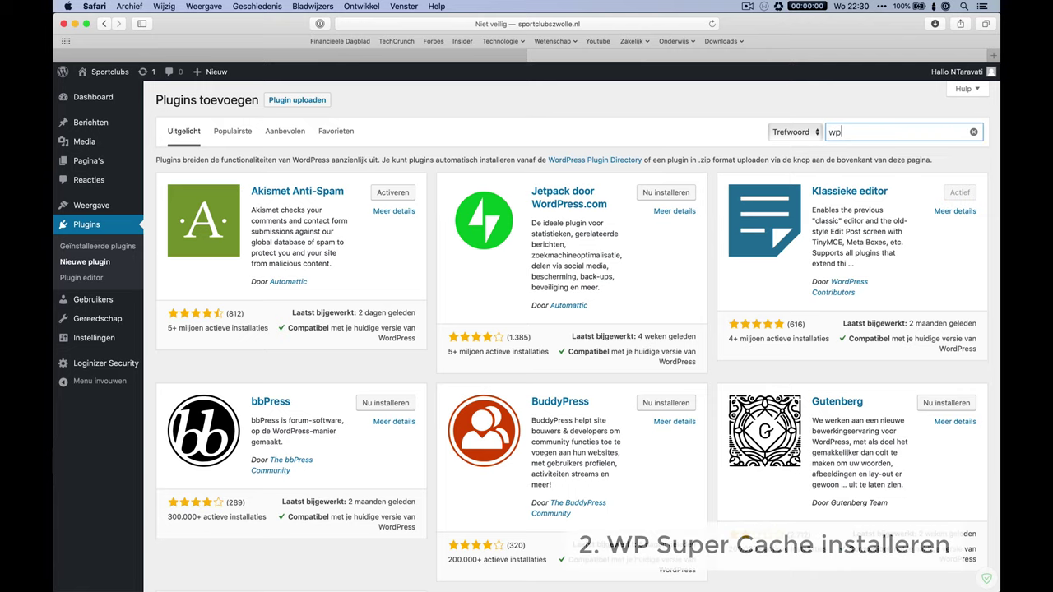
key("BackSpace")
type("p su")
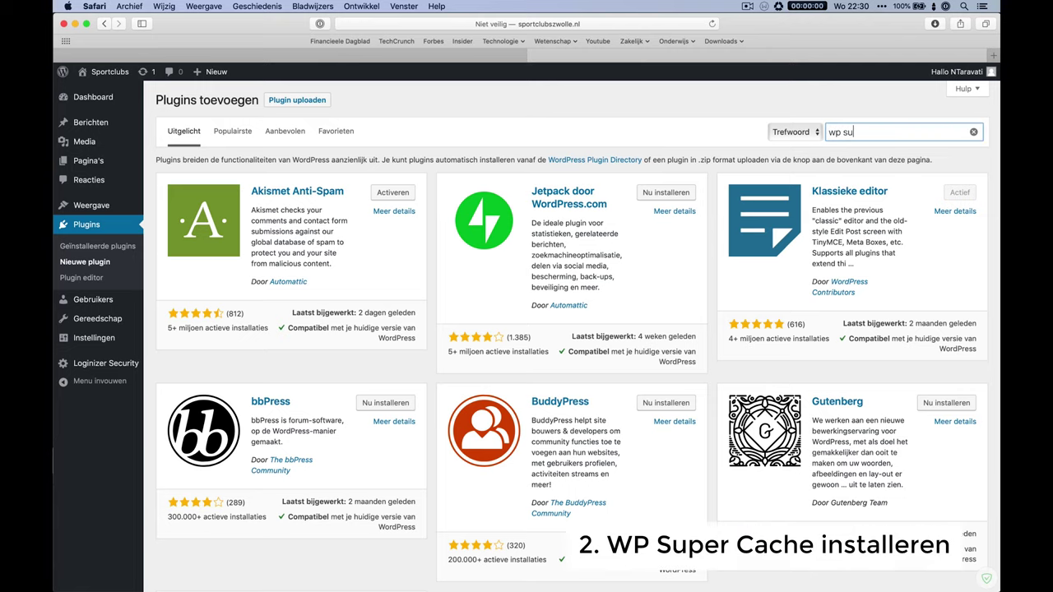
type("poerwp super cahe")
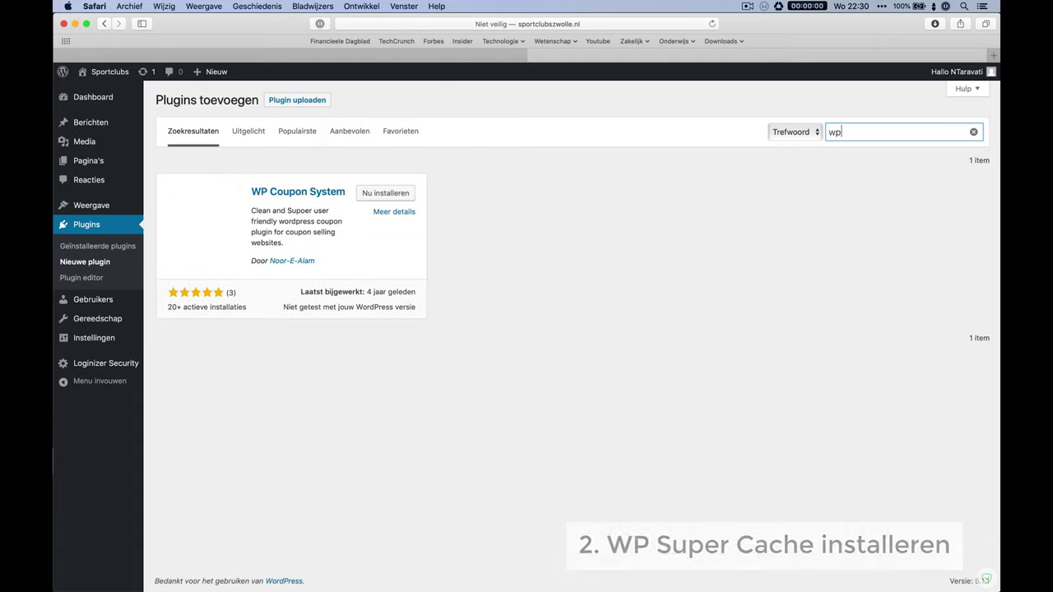
key("BackSpace")
key("BackSpace")
type("che")
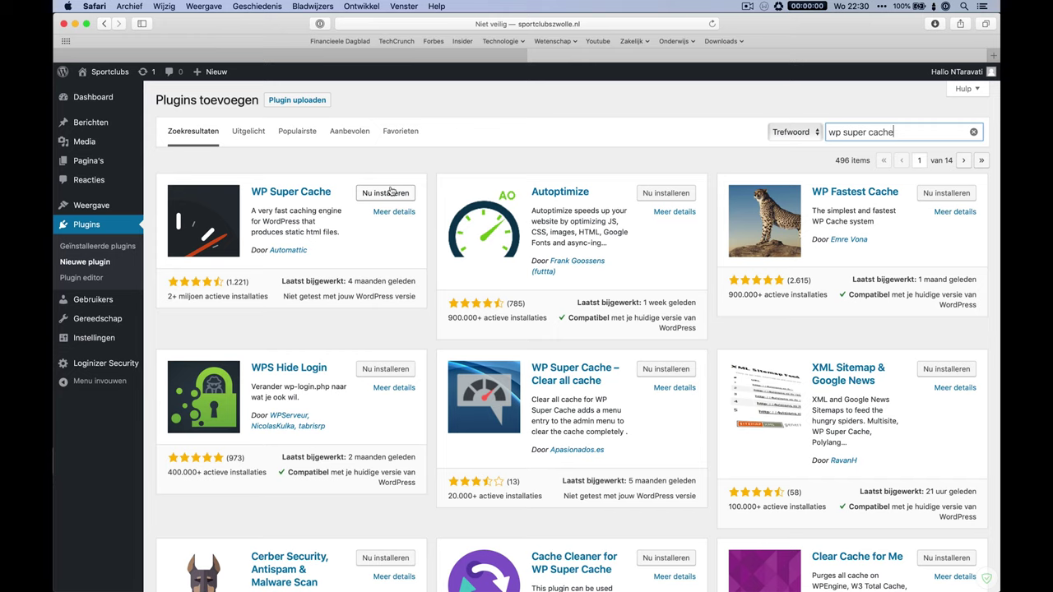
left_click(388, 192)
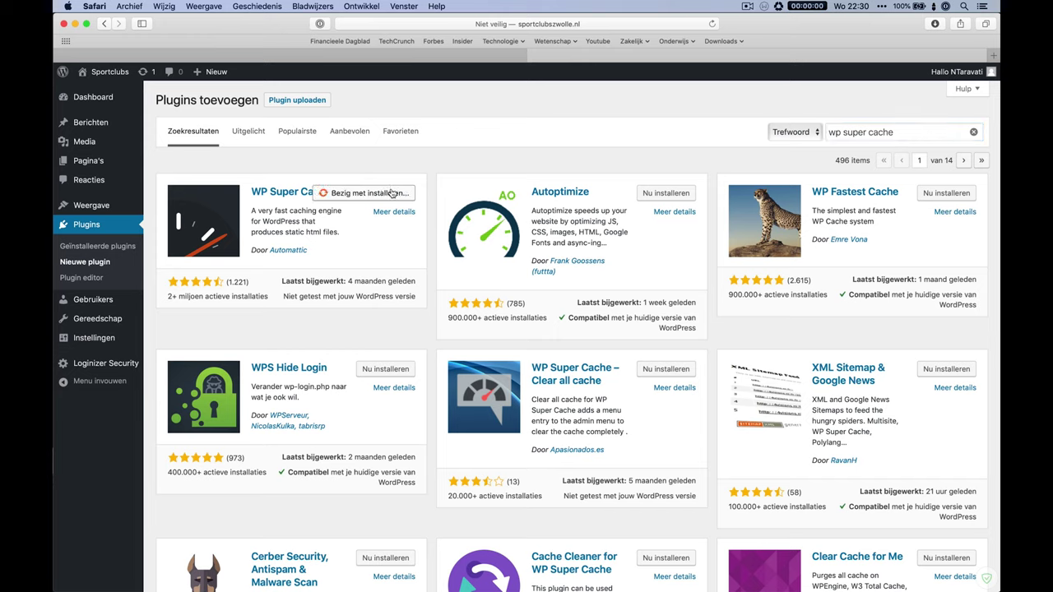
left_click(395, 194)
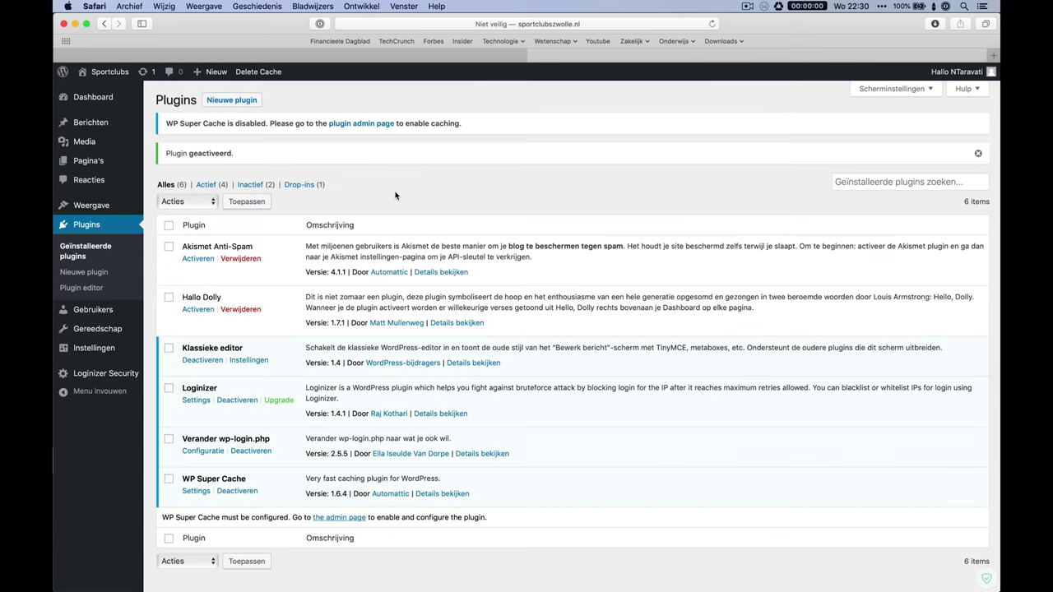
Switch caching on in the WP Super Cache settings and update the status
left_click(364, 125)
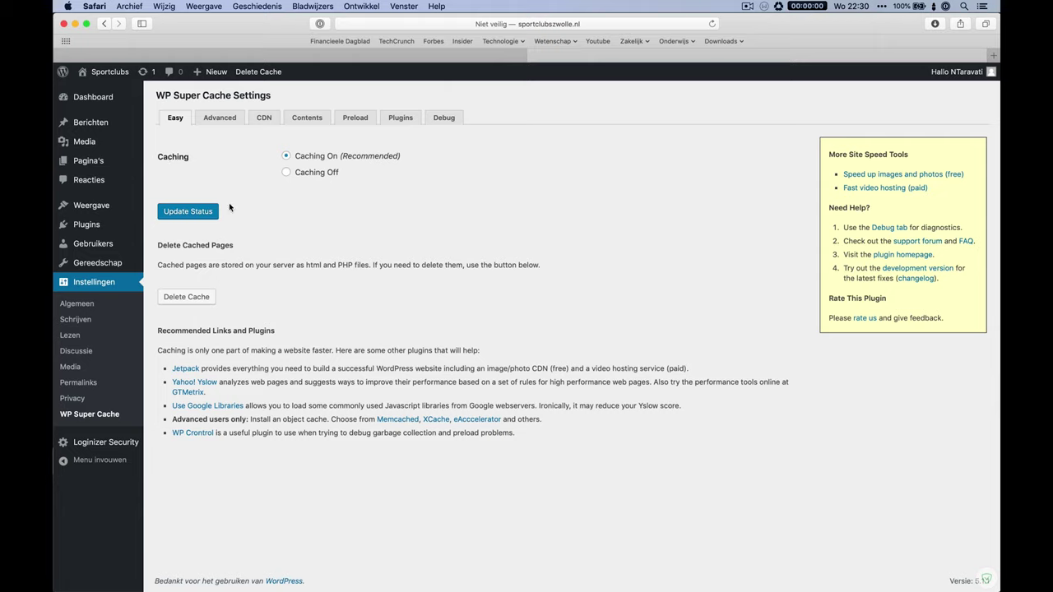
left_click(207, 213)
In the advanced cache settings, enable no caching for known users, page compression and 304 Not Modified browser caching
left_click(233, 117)
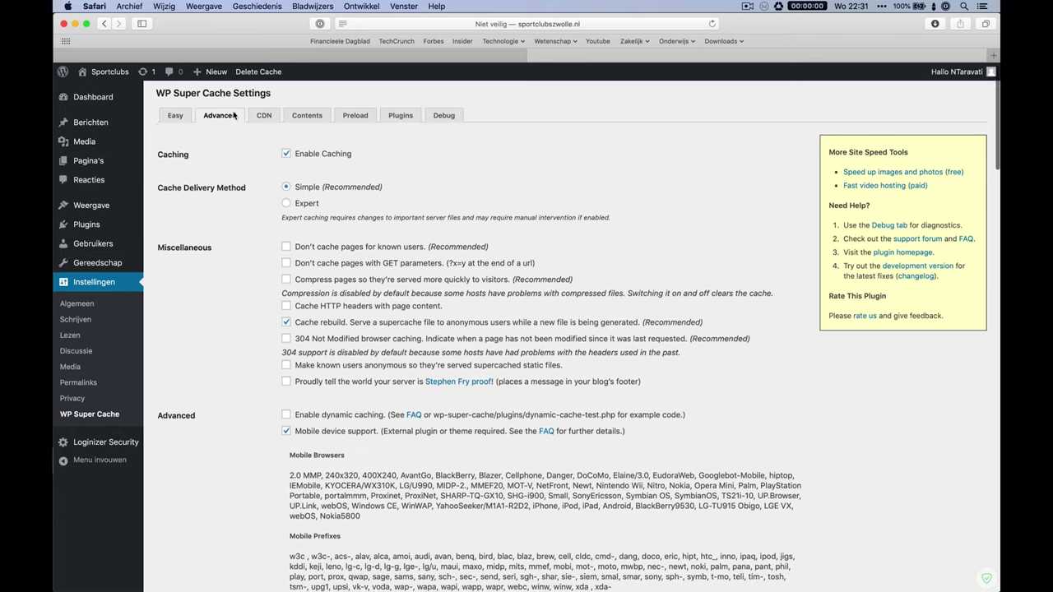
scroll(235, 115, "down", 3)
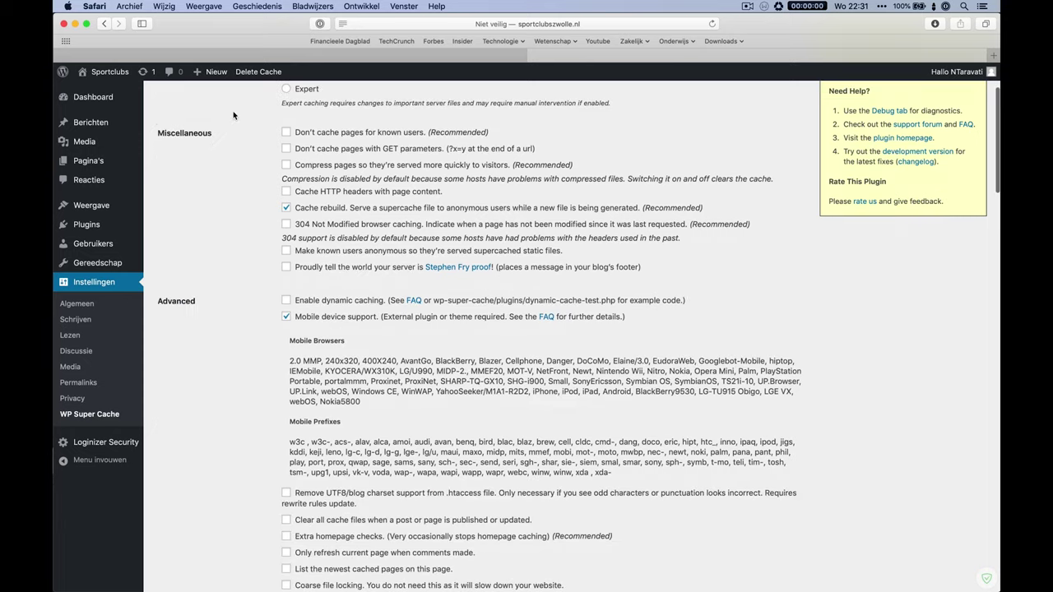
left_click(419, 136)
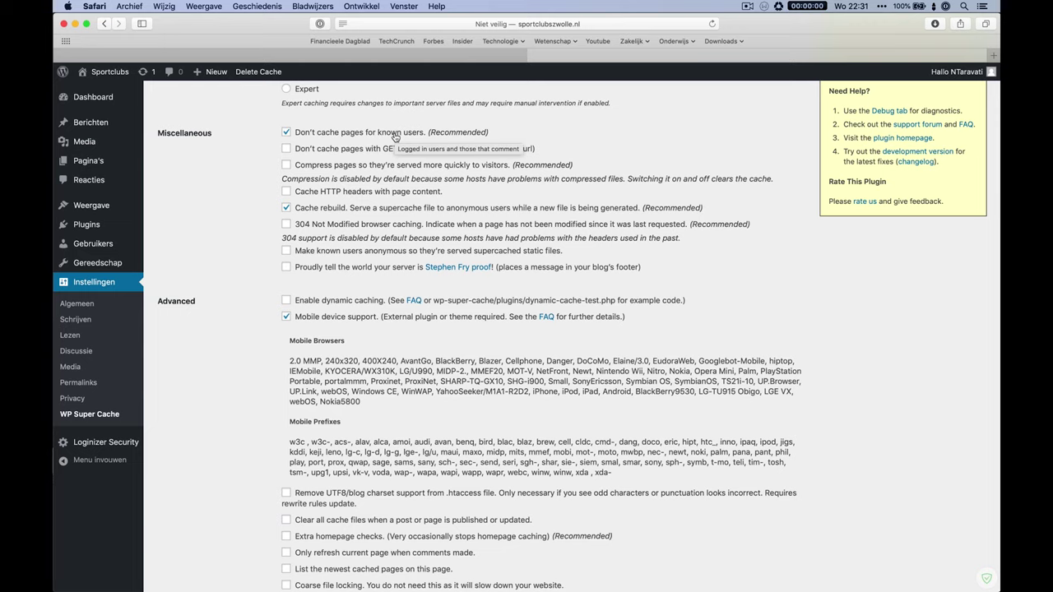
scroll(398, 153, "down", 2)
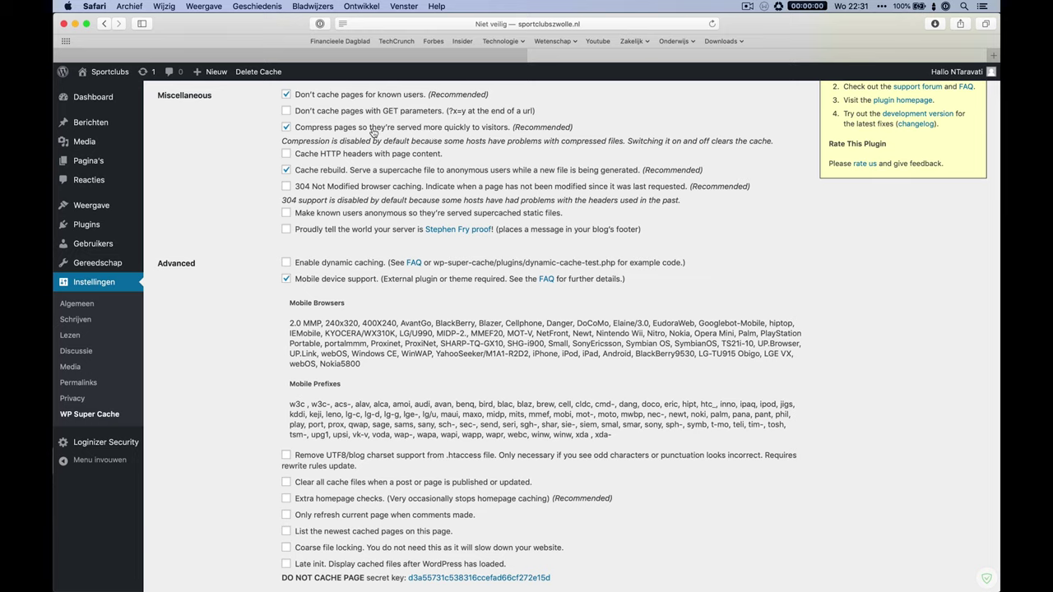
scroll(373, 131, "down", 2)
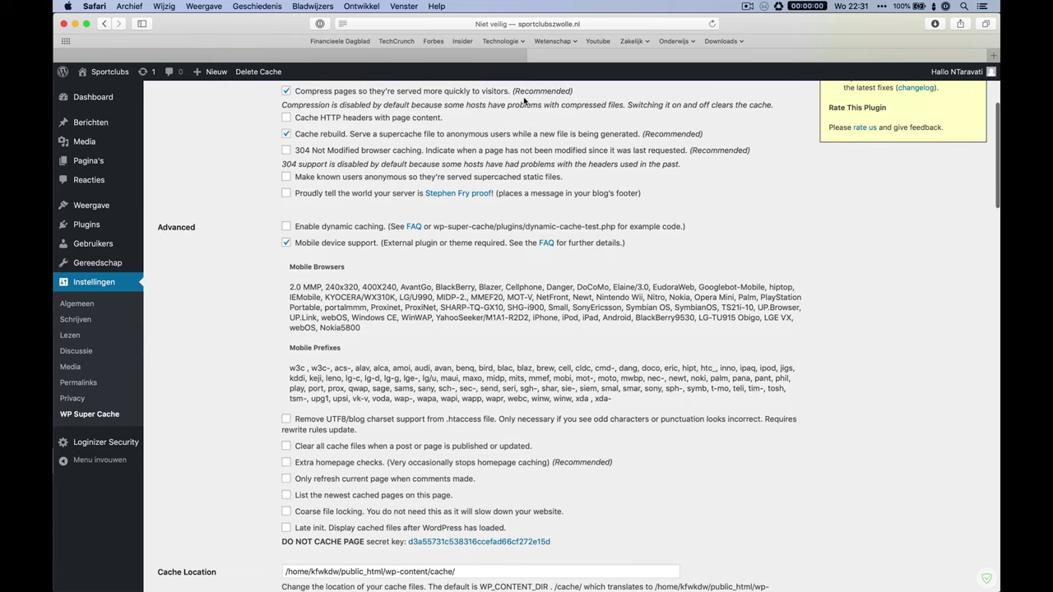
scroll(474, 129, "down", 2)
scroll(474, 129, "down", 2)
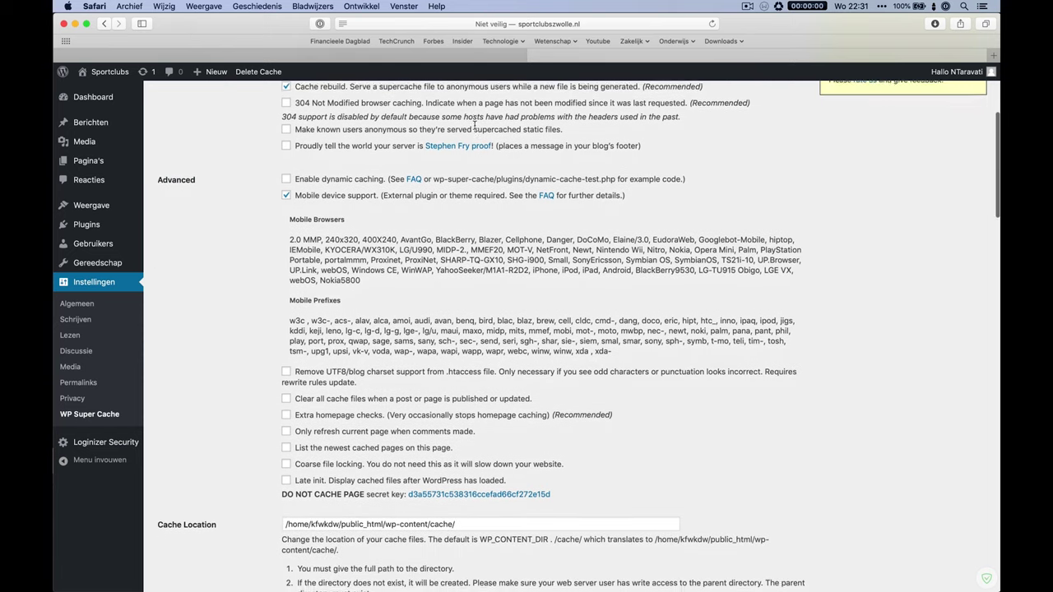
left_click(492, 96)
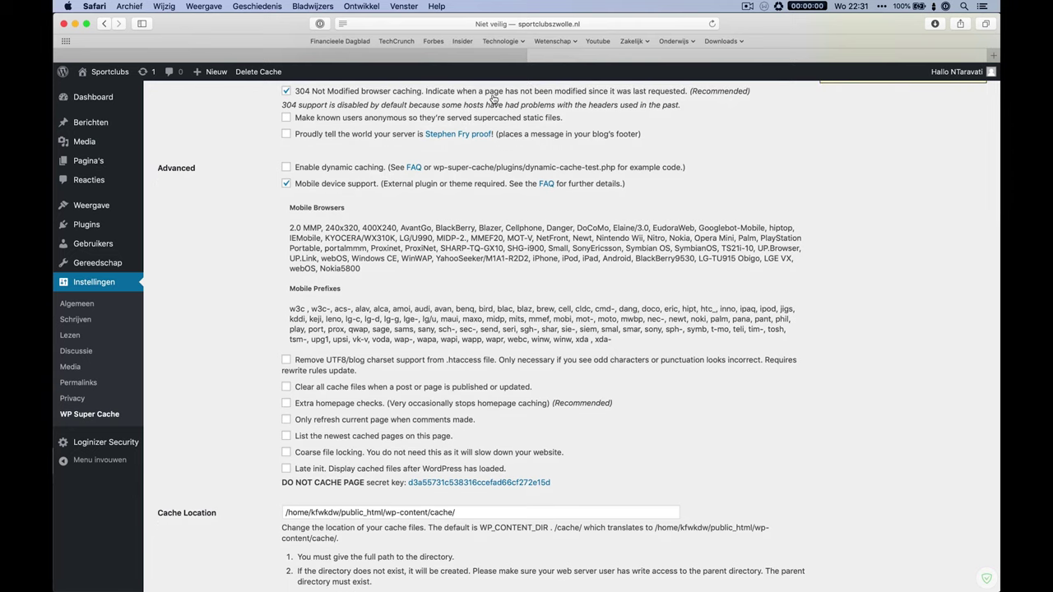
Enable extra homepage checks and removal of UTF8/blog charset support from .htaccess, and save the advanced cache settings
scroll(511, 171, "down", 8)
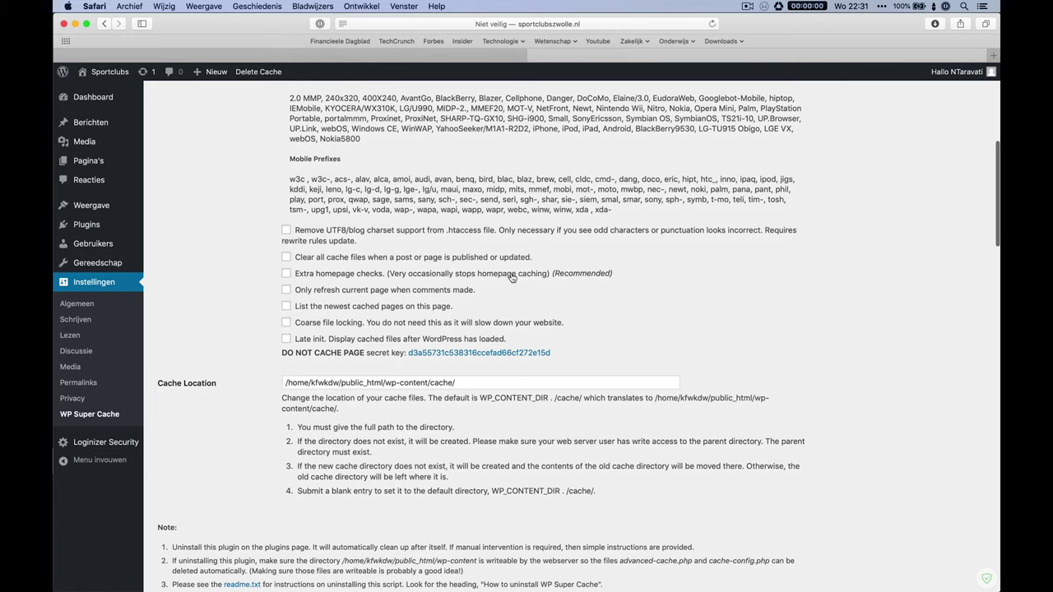
left_click(512, 277)
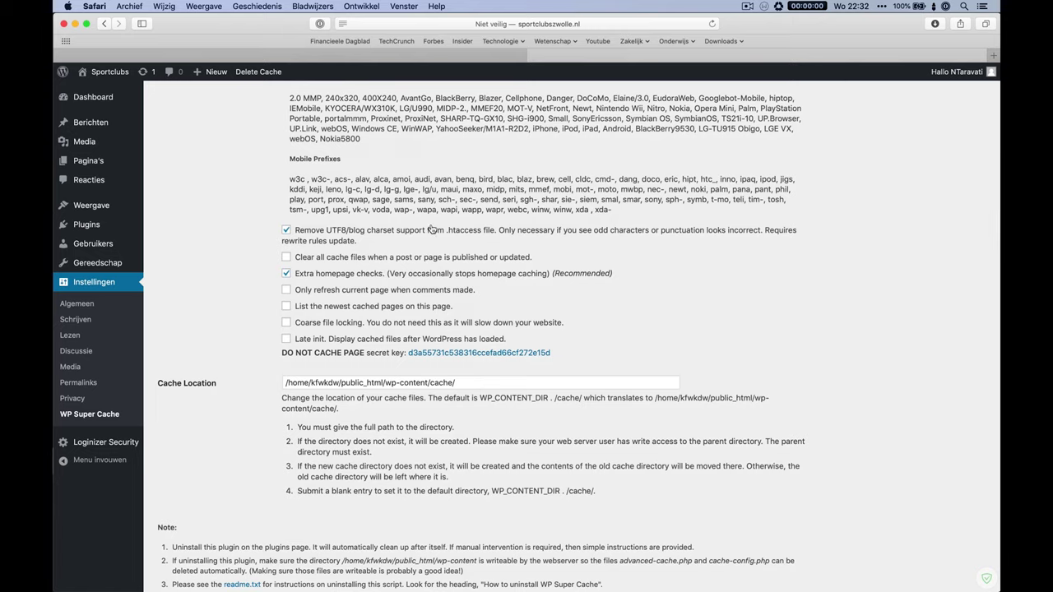
left_click(370, 237)
scroll(399, 247, "down", 3)
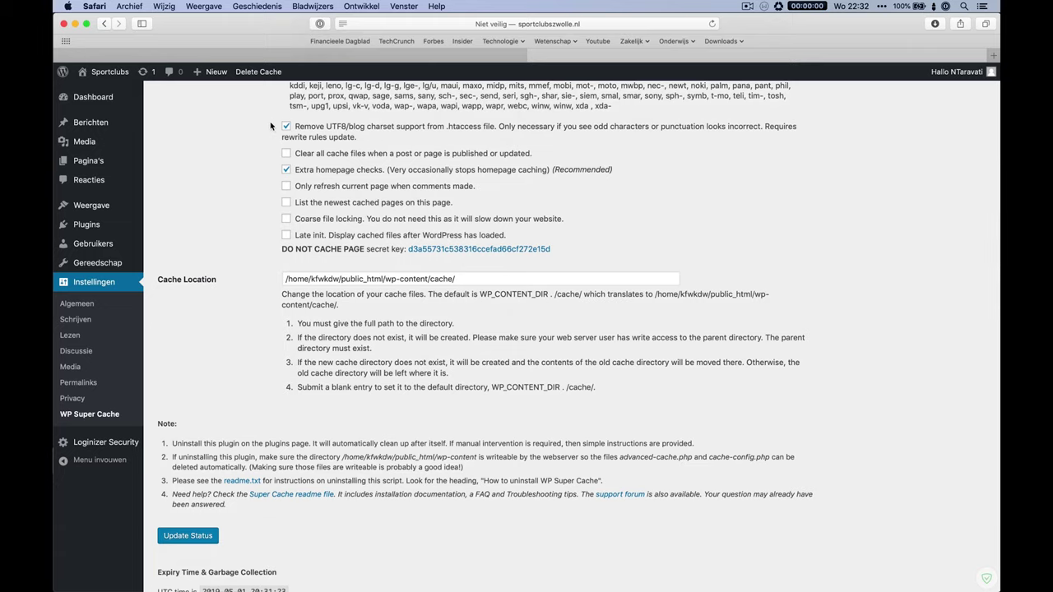
left_click_drag(273, 128, 370, 134)
left_click(372, 136)
scroll(403, 220, "down", 2)
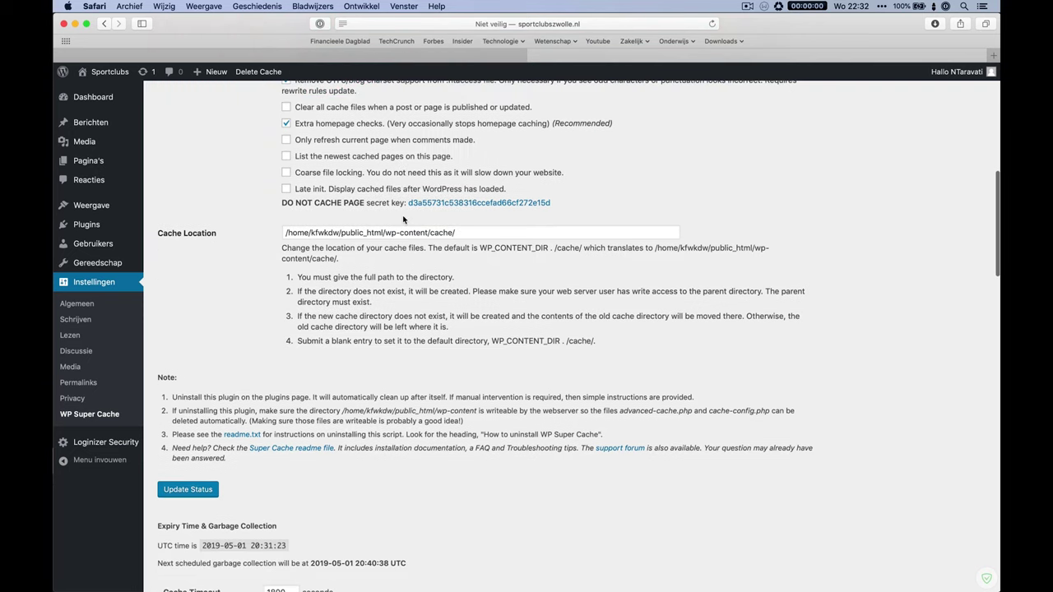
left_click(210, 490)
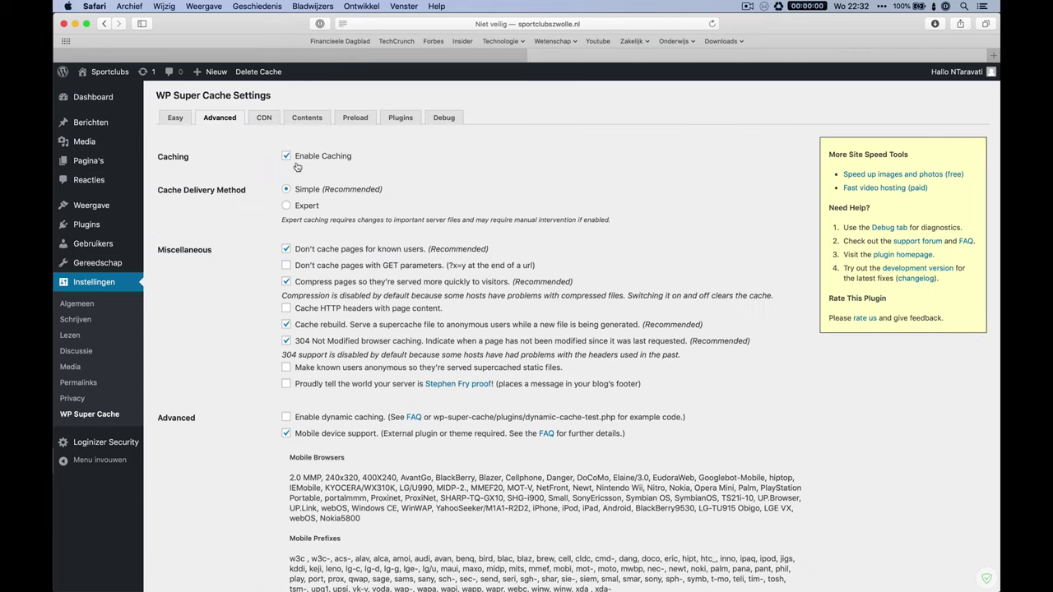
Enable preload mode including tags, categories and other taxonomies, save the preload settings and start preloading the cache
left_click(306, 118)
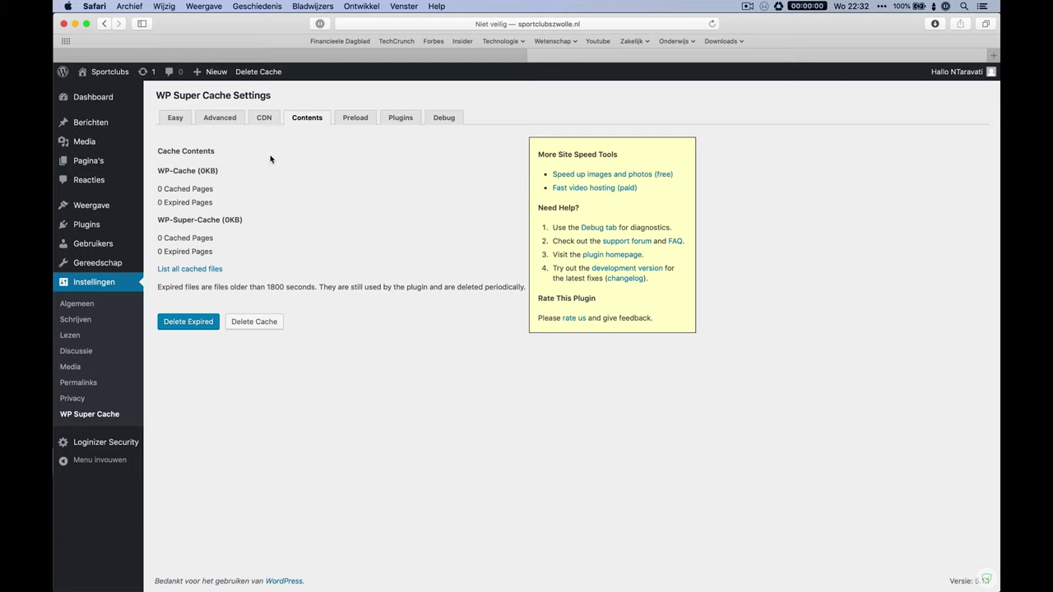
left_click(337, 120)
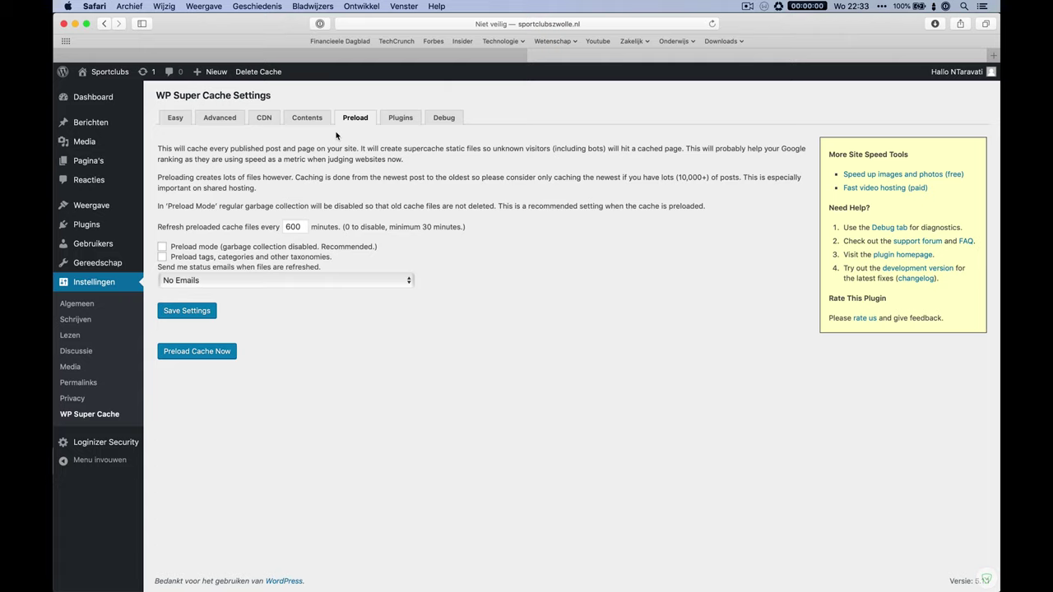
double_click(295, 227)
left_click(308, 251)
left_click(169, 257)
left_click(194, 312)
left_click(208, 359)
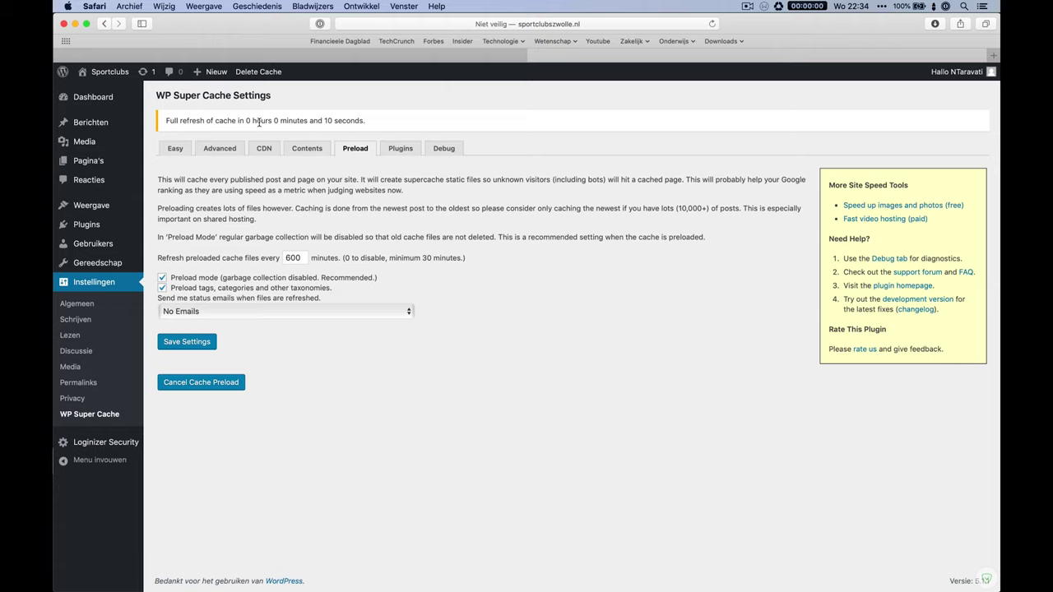
left_click(99, 72)
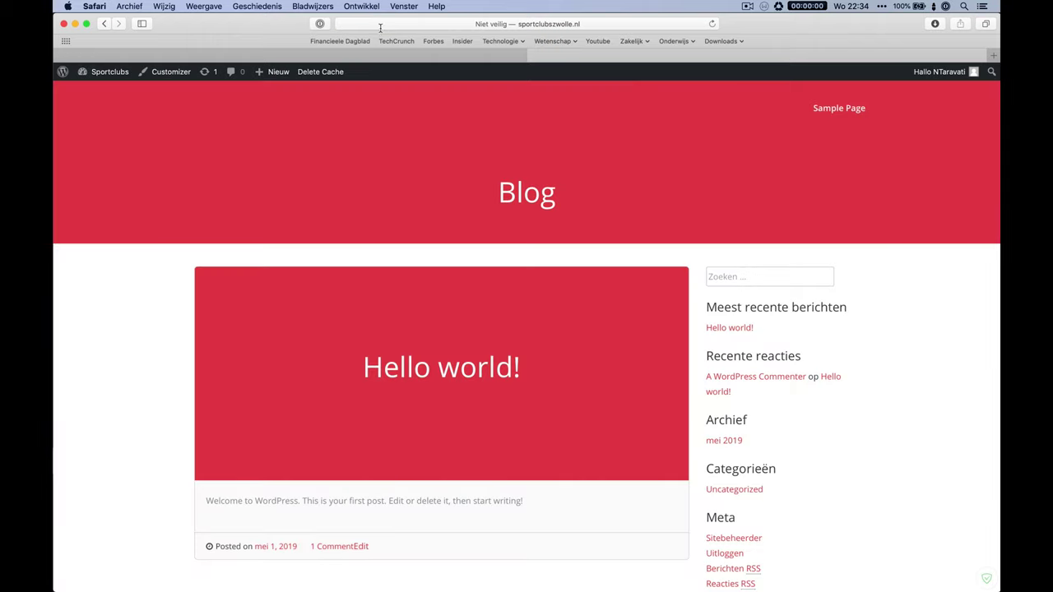
left_click(383, 24)
left_click(157, 6)
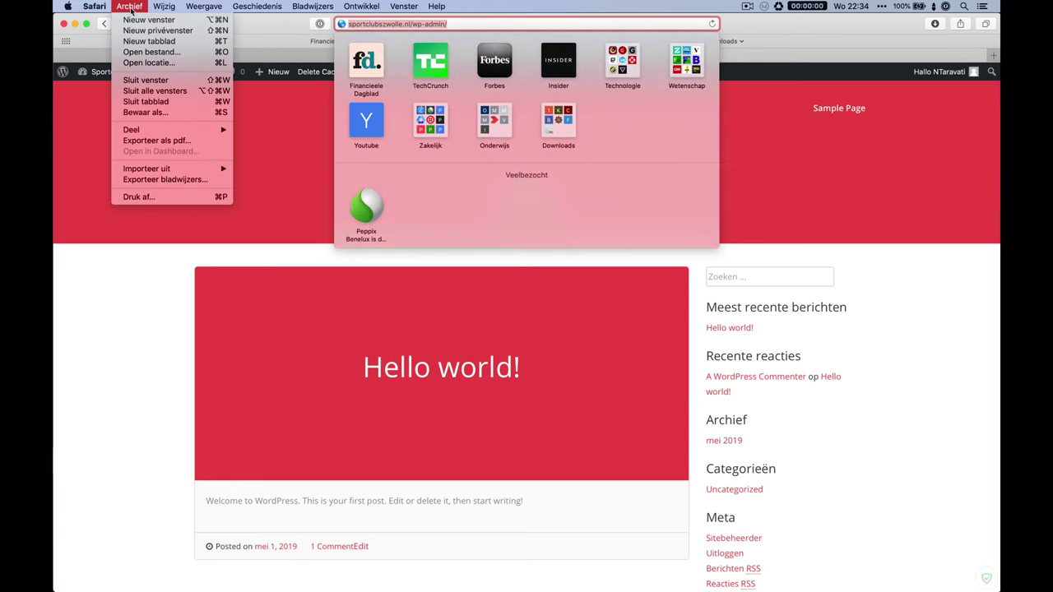
left_click(136, 32)
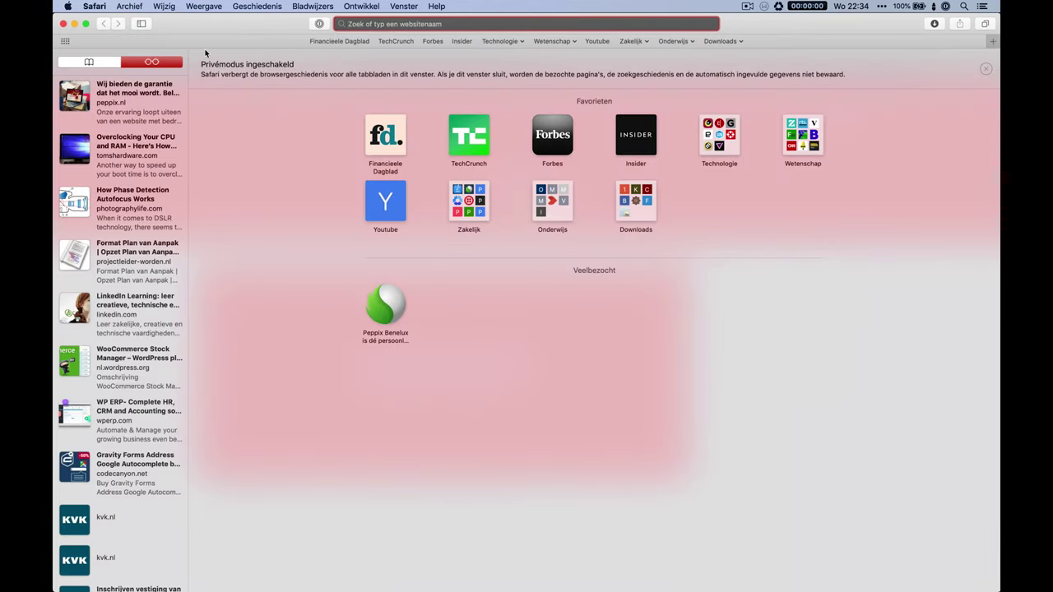
type("https://sportclubszwolle.nl/")
key("Return")
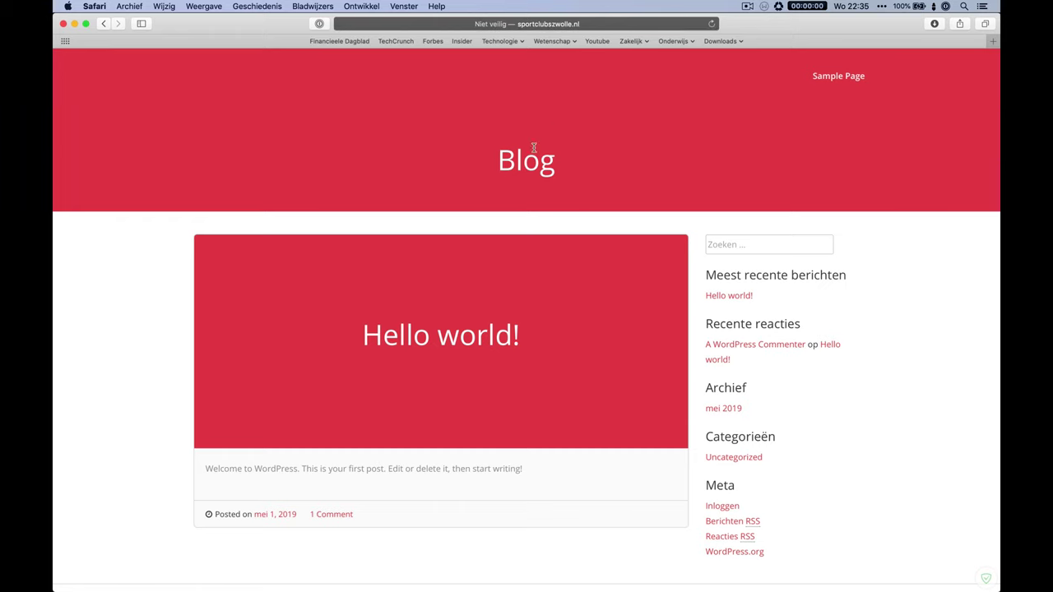
Browse the site as a visitor through the Hello world! post, Sample Page, mei 2019 archive, Uncategorized category and login page
left_click(509, 334)
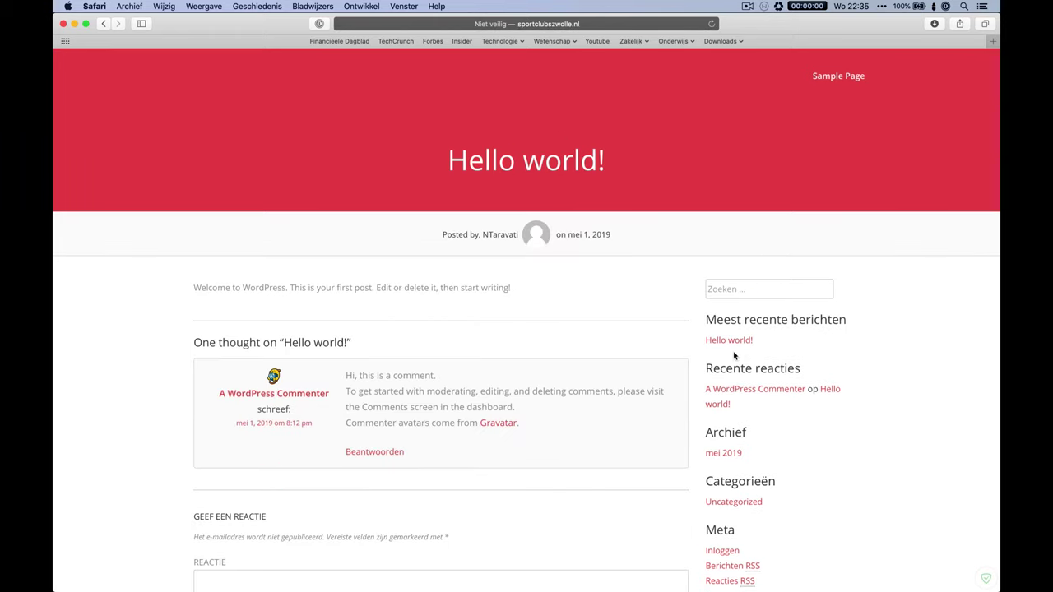
left_click(837, 70)
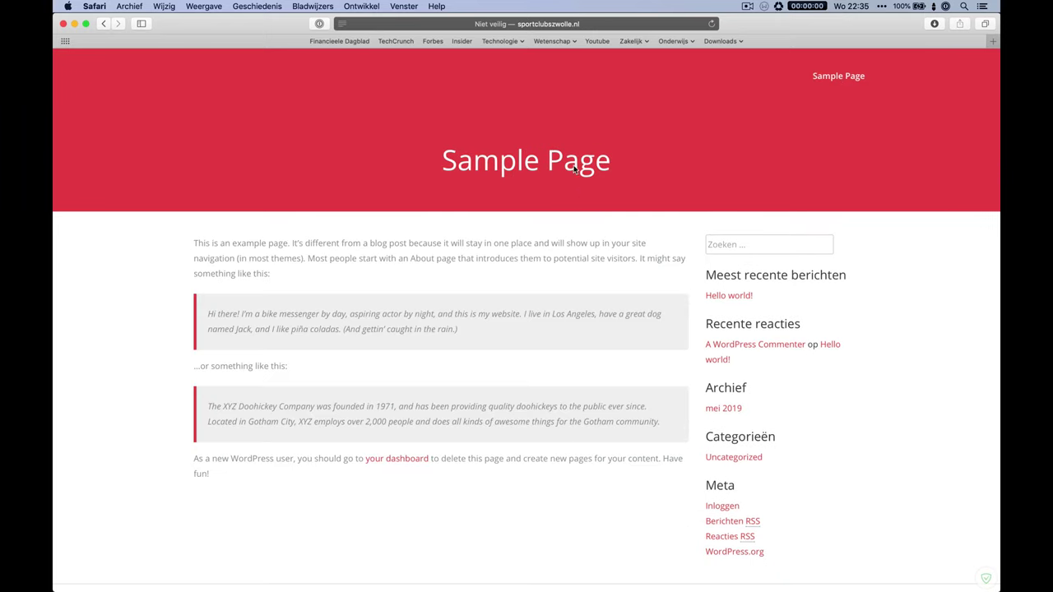
left_click(724, 408)
left_click(741, 457)
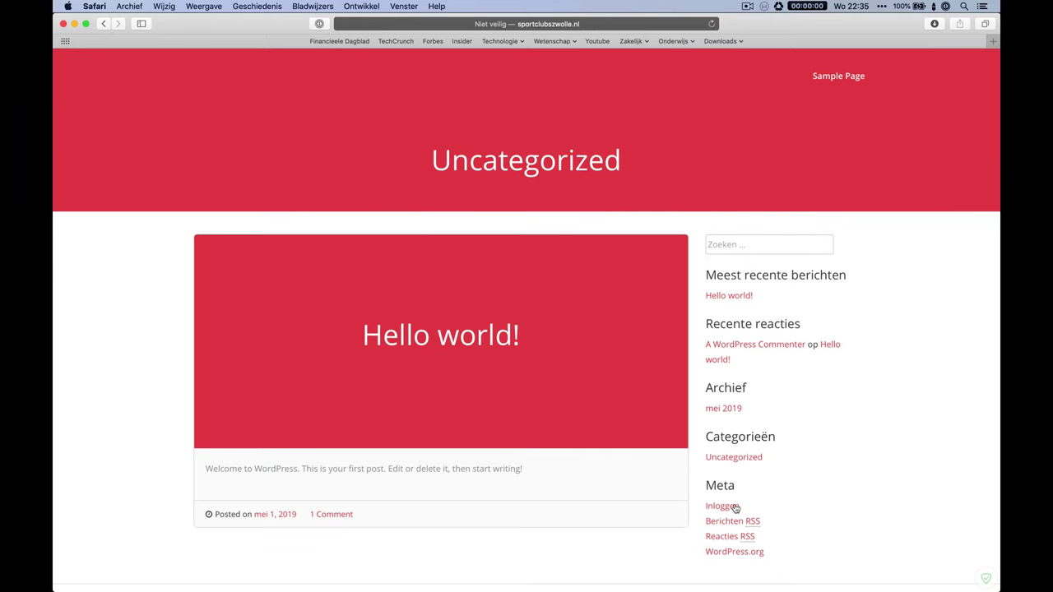
left_click(733, 507)
left_click(512, 347)
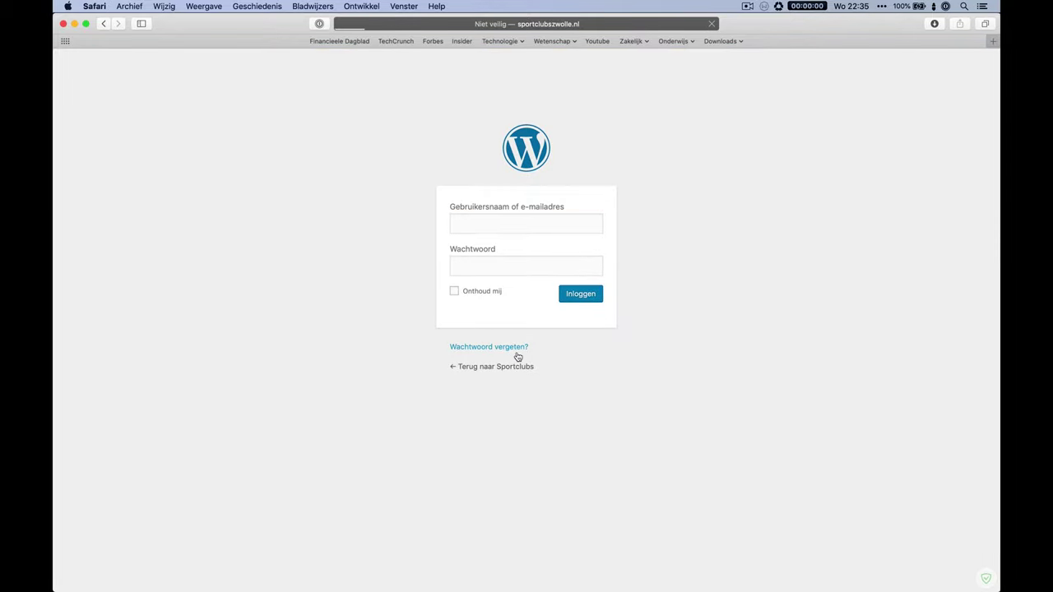
left_click(521, 380)
left_click(524, 329)
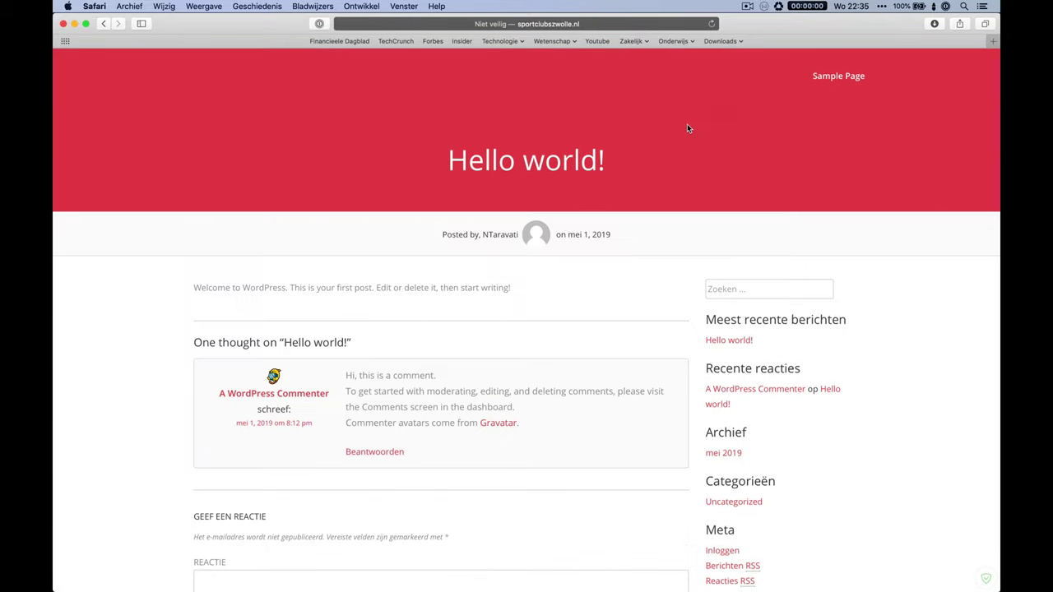